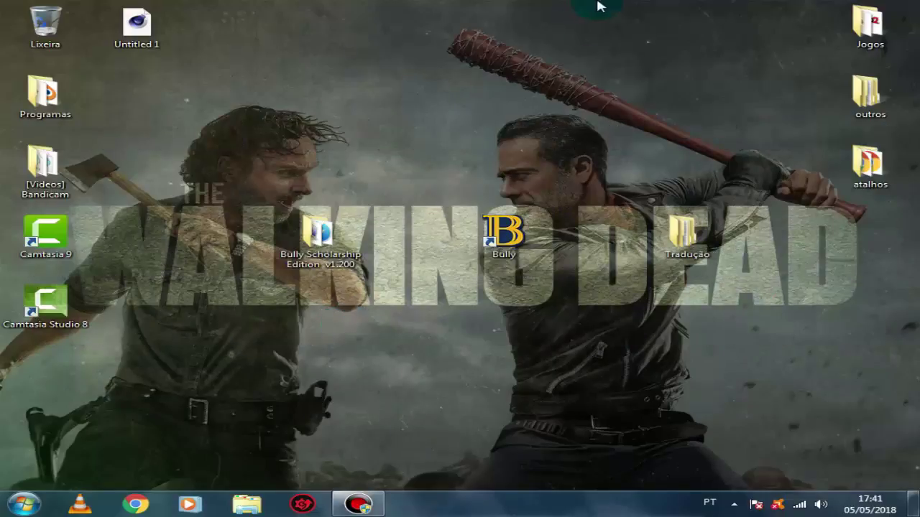
{"action": "left_click", "coordinate": [753, 370]}
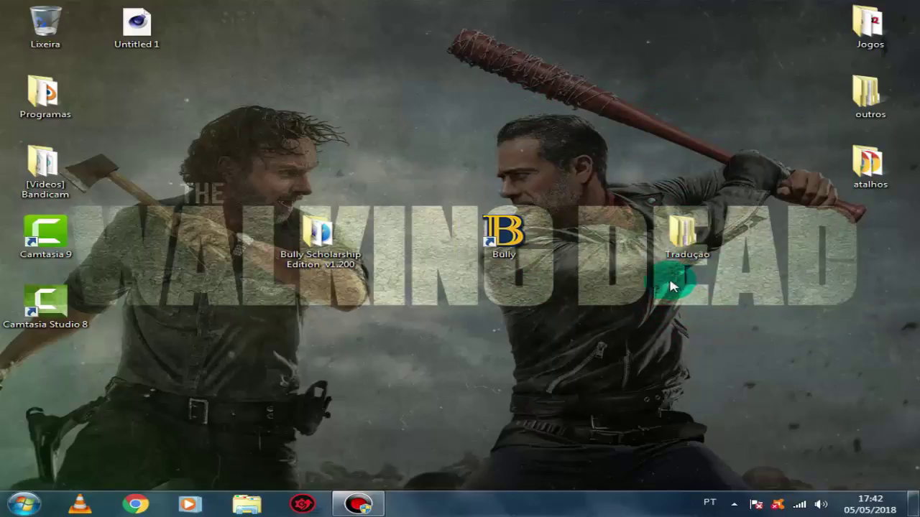
{"action": "right_click", "coordinate": [681, 246]}
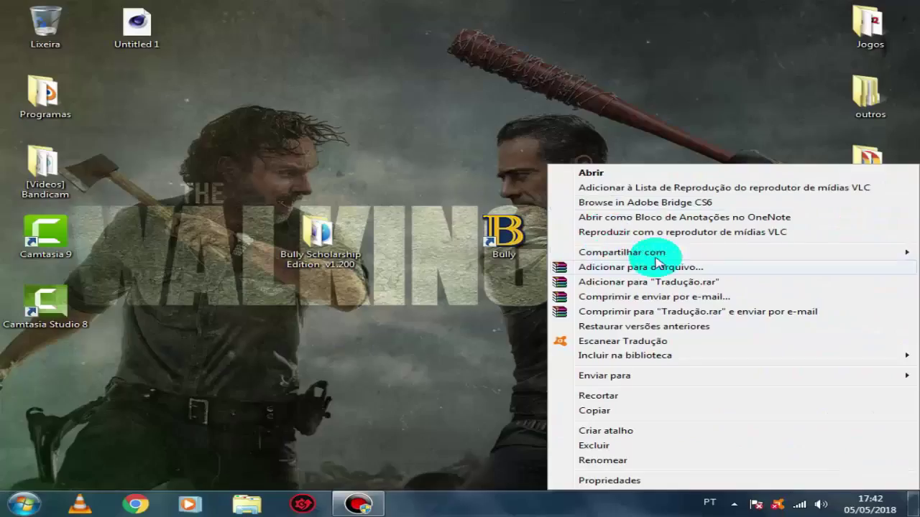
{"action": "right_click", "coordinate": [462, 13]}
{"action": "left_click", "coordinate": [672, 225]}
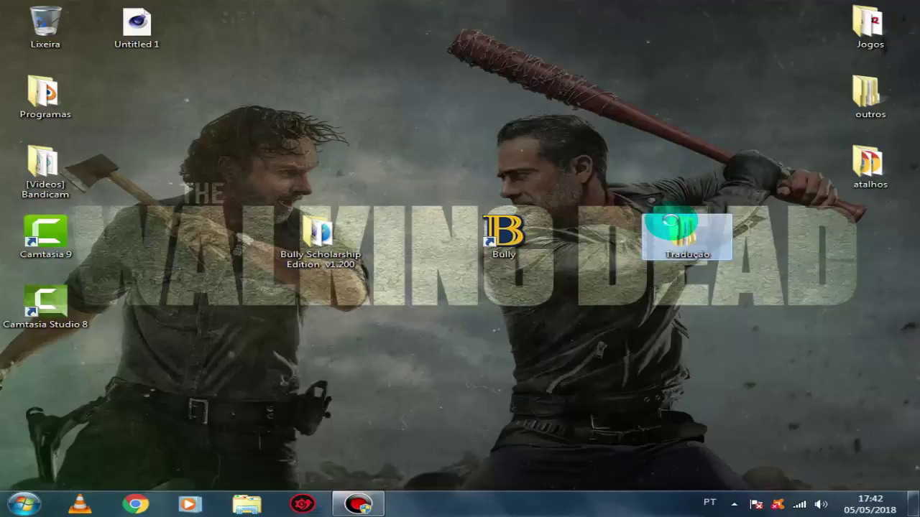
{"action": "right_click", "coordinate": [672, 225]}
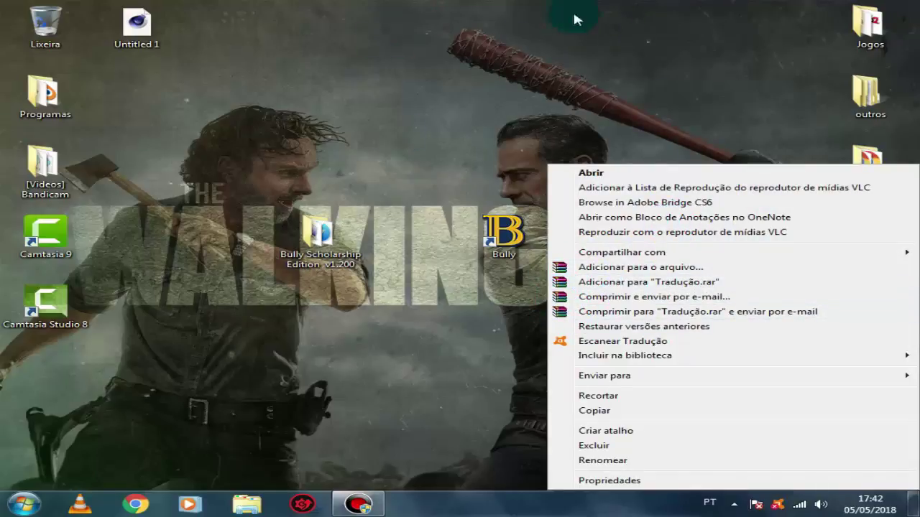
{"action": "left_click", "coordinate": [597, 33]}
{"action": "left_click", "coordinate": [692, 234]}
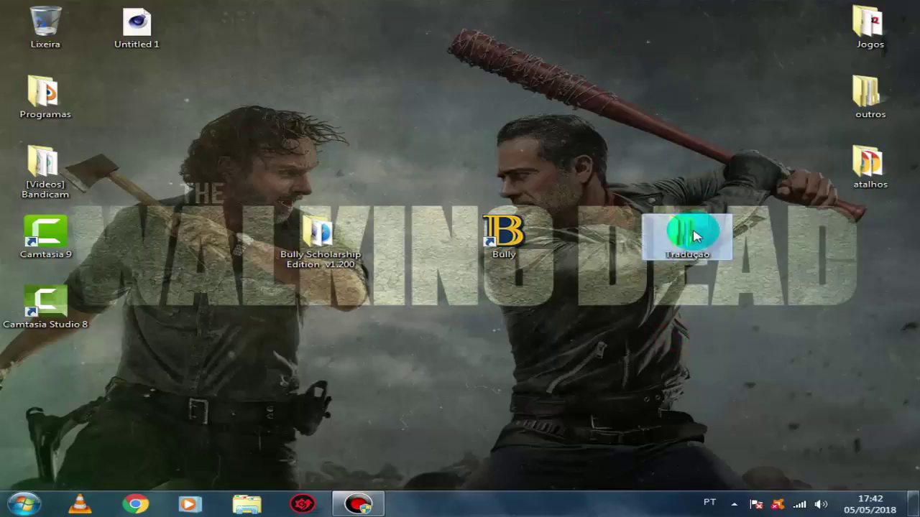
Rearrange the desktop icons, placing the Bully Scholarship Edition folder and Bully shortcut lower and the Tradução folder in the centre.
{"action": "left_click_drag", "start_coordinate": [694, 235], "coordinate": [694, 306]}
{"action": "left_click_drag", "start_coordinate": [534, 112], "coordinate": [305, 309]}
{"action": "left_click_drag", "start_coordinate": [486, 236], "coordinate": [305, 379]}
{"action": "left_click_drag", "start_coordinate": [688, 309], "coordinate": [536, 262]}
Look at the files inside Tradução > Tradução do Bully, then close the folder window.
{"action": "double_click", "coordinate": [538, 245]}
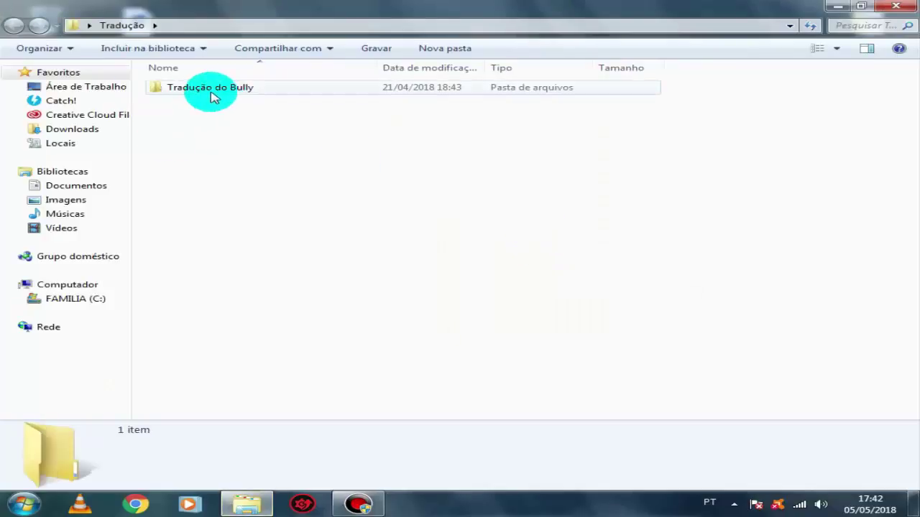
{"action": "double_click", "coordinate": [209, 92]}
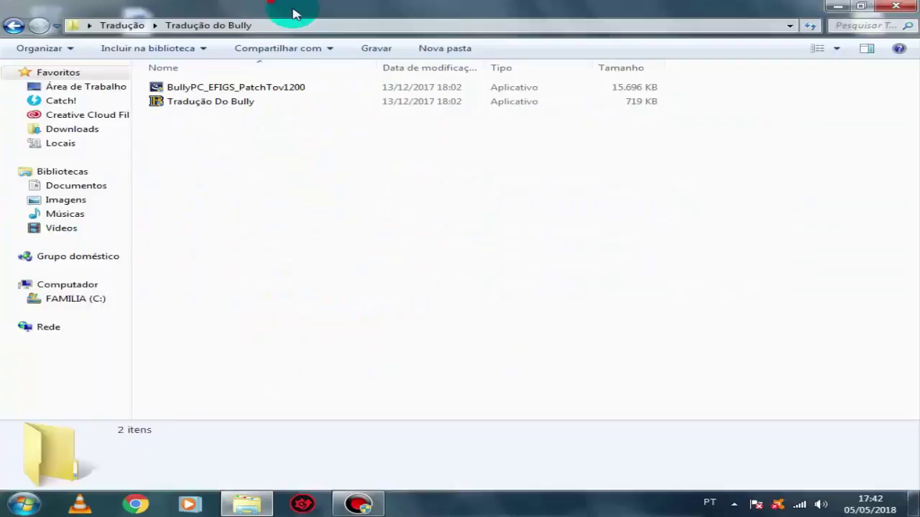
{"action": "double_click", "coordinate": [294, 10]}
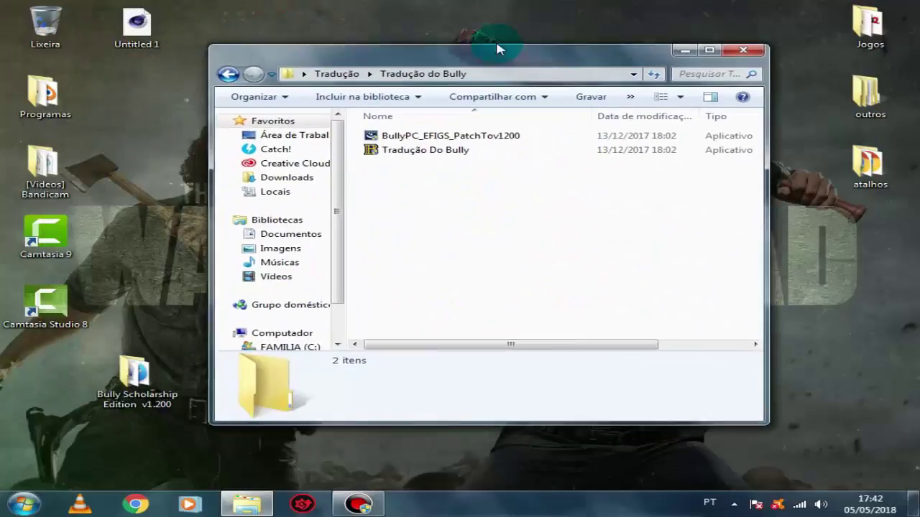
{"action": "left_click_drag", "start_coordinate": [498, 49], "coordinate": [487, 39]}
{"action": "left_click", "coordinate": [732, 40]}
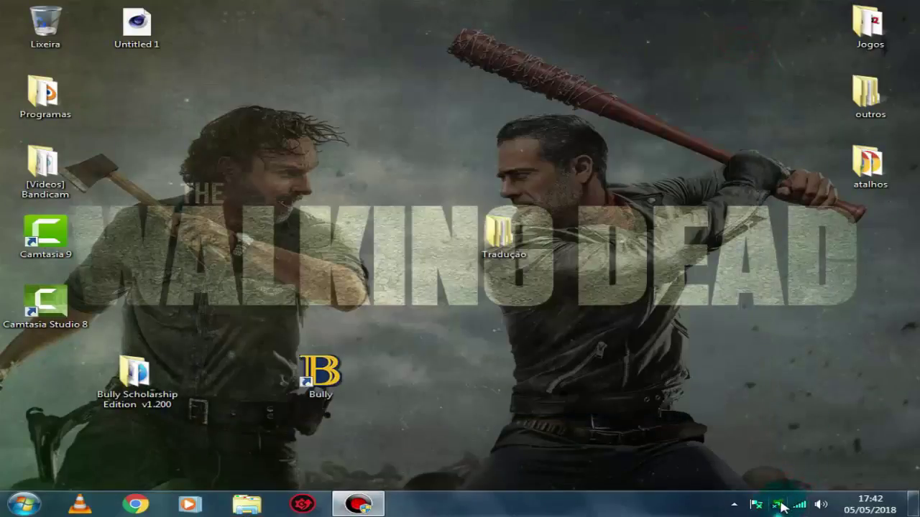
View the Avast antivirus options for disabling its protection shields.
{"action": "right_click", "coordinate": [779, 506]}
{"action": "mouse_move", "coordinate": [776, 408]}
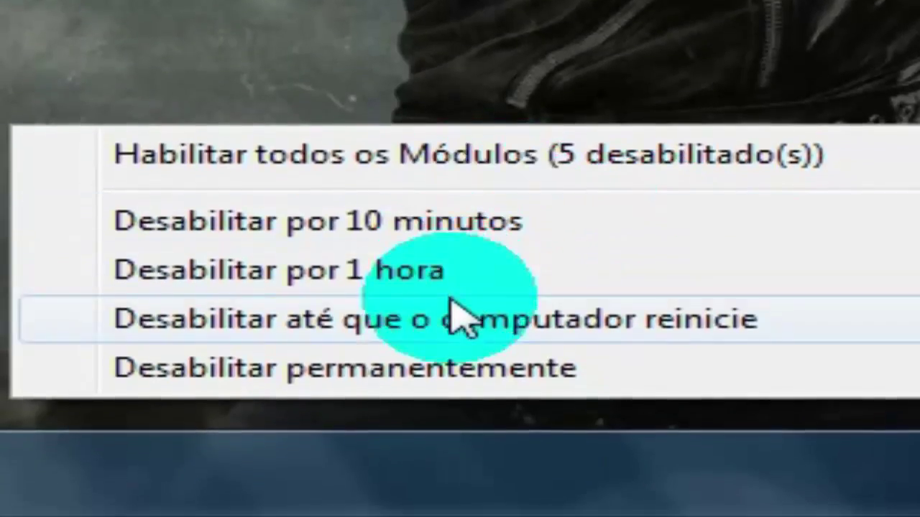
{"action": "left_click", "coordinate": [493, 271]}
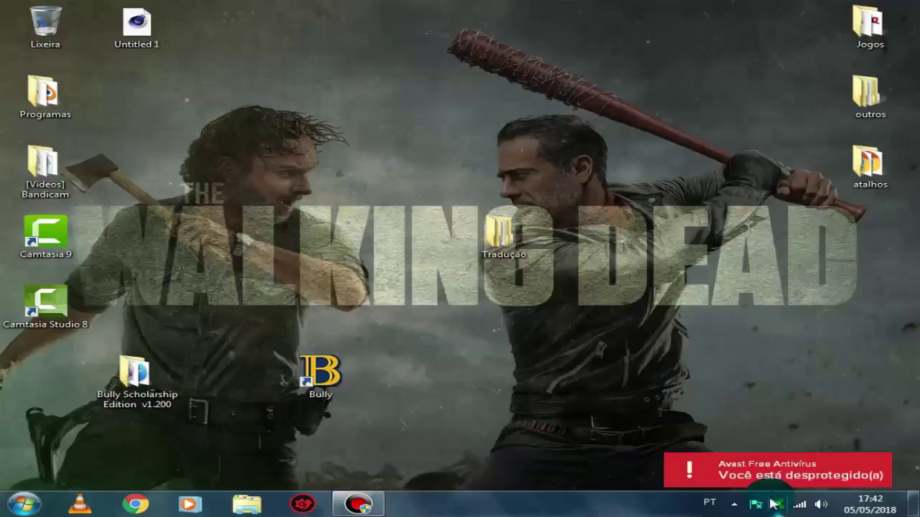
Open the Tradução folder on the desktop and go into its Tradução do Bully subfolder.
{"action": "double_click", "coordinate": [524, 242]}
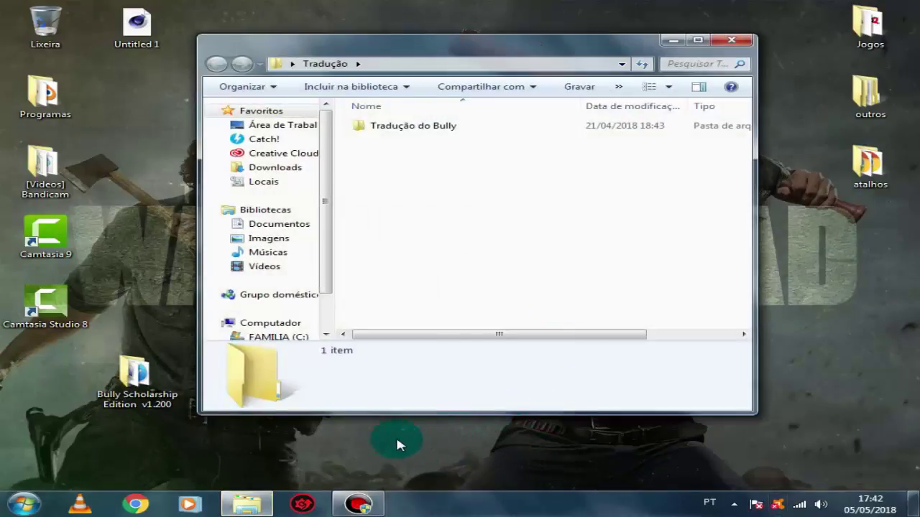
{"action": "left_click_drag", "start_coordinate": [493, 45], "coordinate": [513, 33]}
{"action": "double_click", "coordinate": [448, 121]}
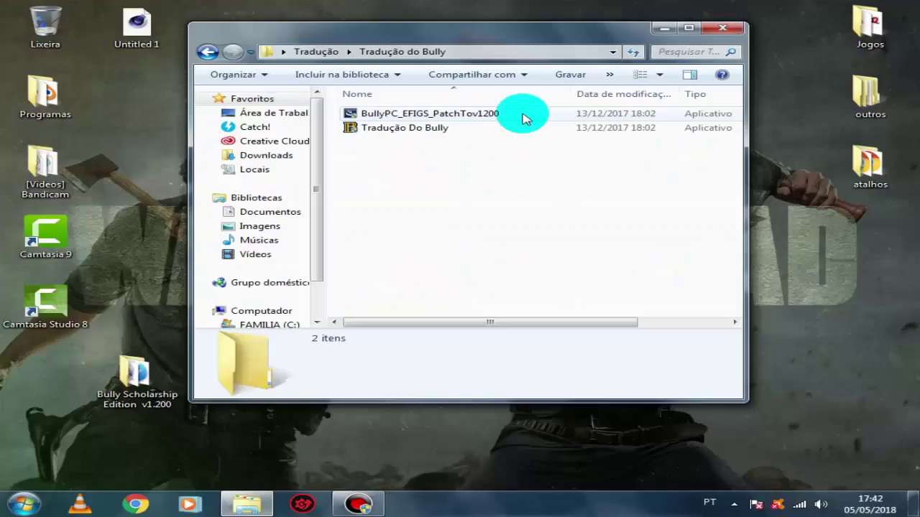
Try to install the BullyPC_EFIGS_PatchTov1200 patch, allowing it to make changes to the computer.
{"action": "double_click", "coordinate": [522, 119]}
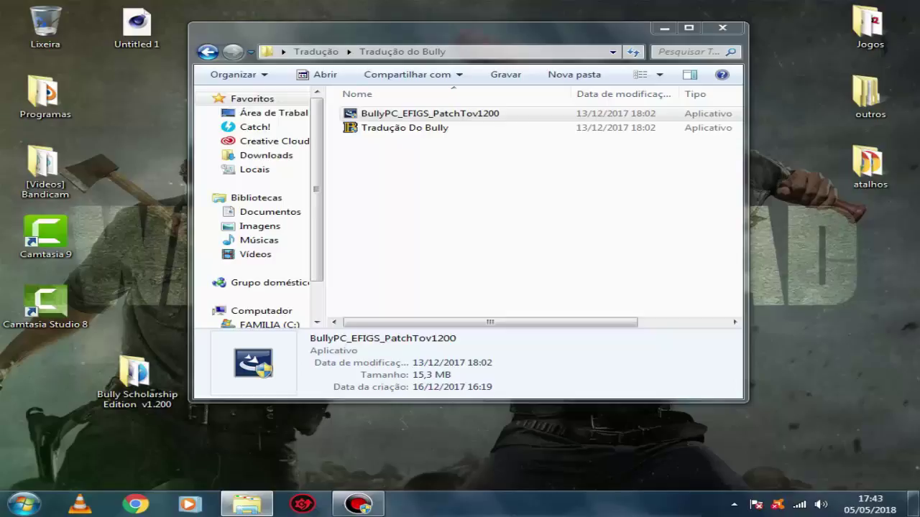
{"action": "left_click", "coordinate": [544, 252]}
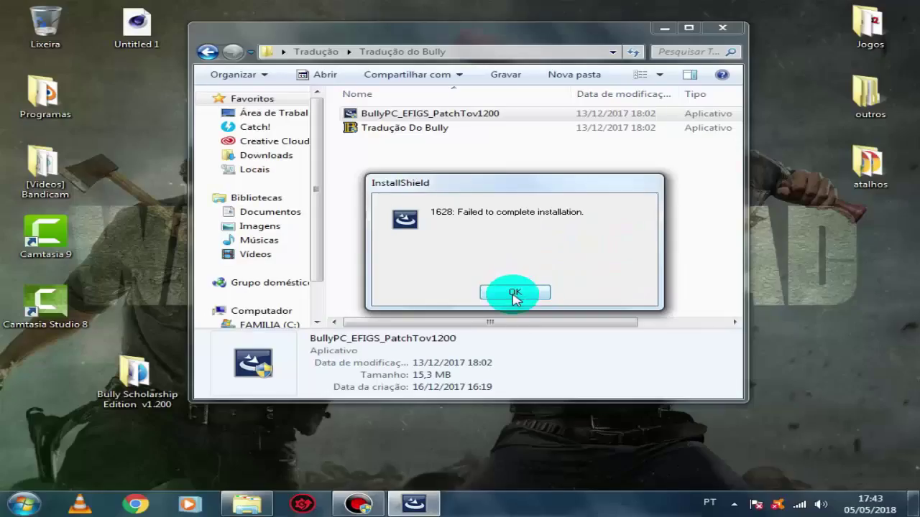
{"action": "left_click", "coordinate": [514, 294]}
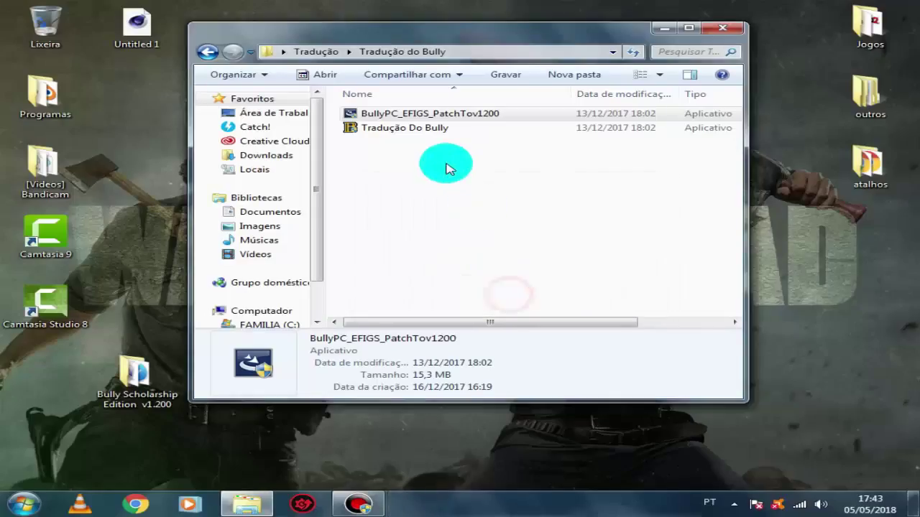
{"action": "left_click_drag", "start_coordinate": [482, 32], "coordinate": [489, 44]}
{"action": "left_click", "coordinate": [485, 121]}
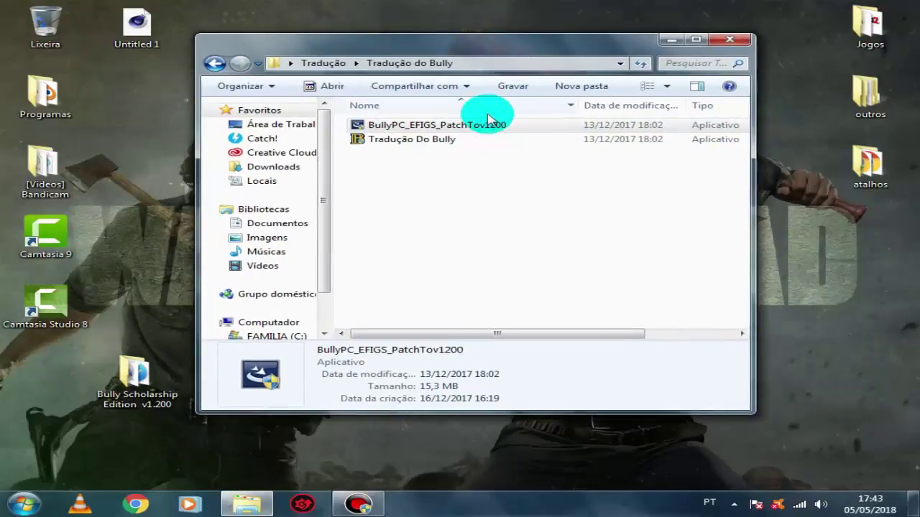
{"action": "left_click", "coordinate": [480, 182]}
{"action": "left_click", "coordinate": [495, 126]}
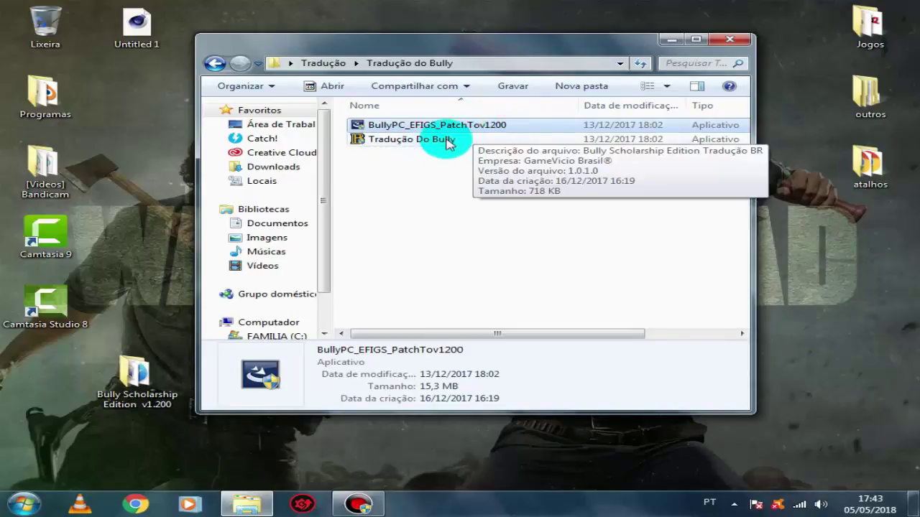
{"action": "left_click_drag", "start_coordinate": [535, 212], "coordinate": [425, 180]}
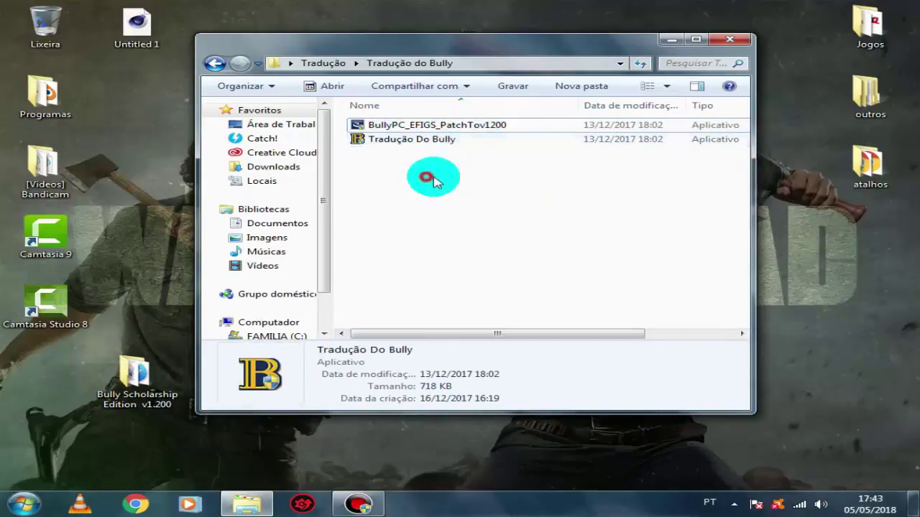
Run the Tradução Do Bully installer, allow it to make changes, and agree to proceed over the translation already installed.
{"action": "left_click", "coordinate": [460, 142]}
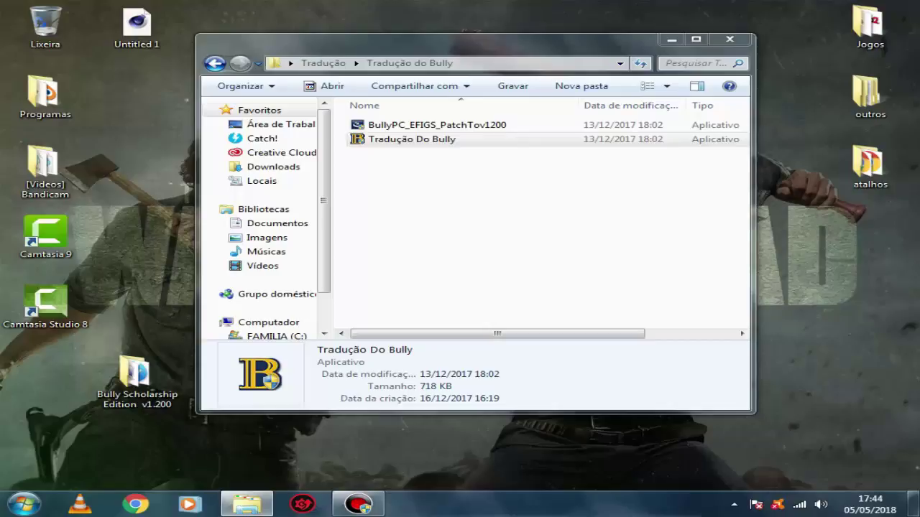
{"action": "left_click", "coordinate": [541, 261]}
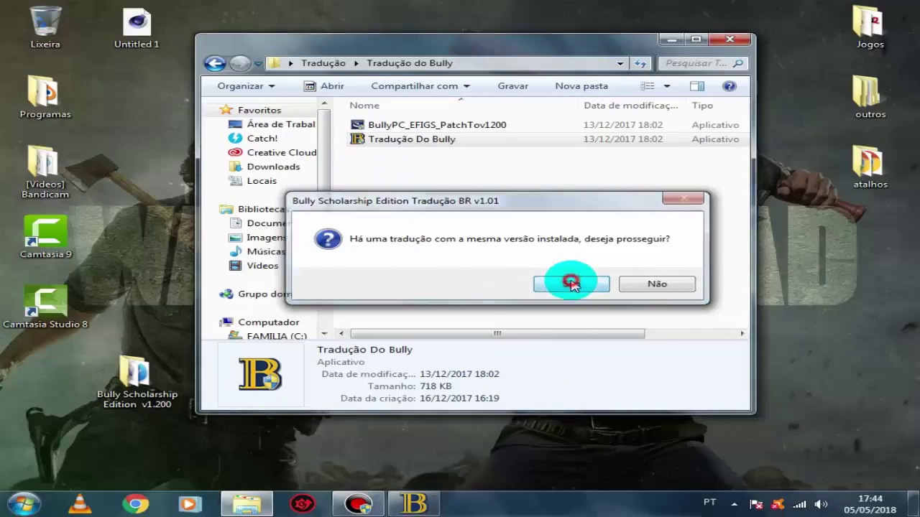
{"action": "left_click", "coordinate": [615, 357]}
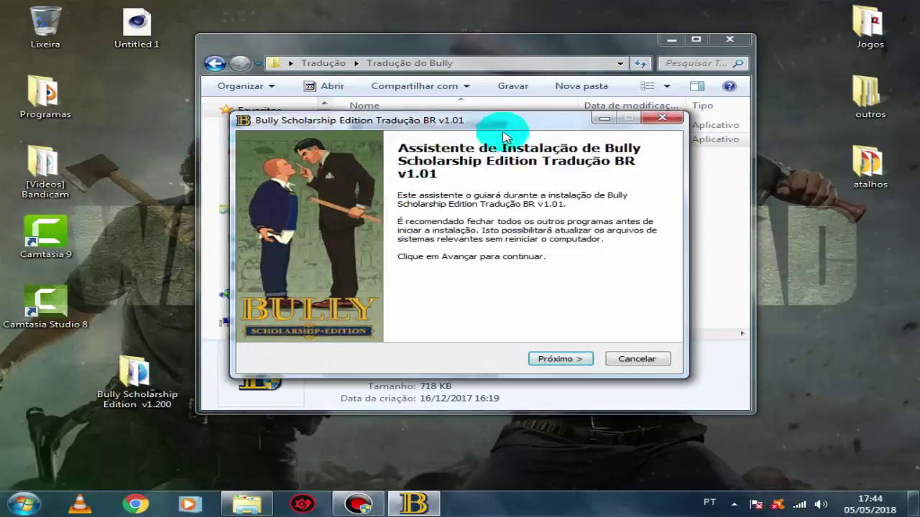
Advance the translation setup wizard past the welcome, credits and licence, and technical notes pages to the installation location.
{"action": "left_click_drag", "start_coordinate": [503, 129], "coordinate": [517, 130]}
{"action": "left_click", "coordinate": [585, 359]}
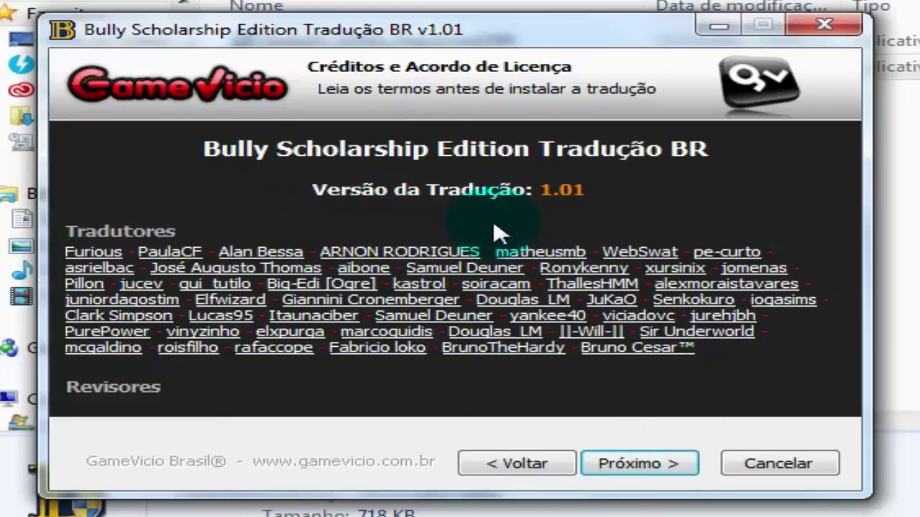
{"action": "left_click", "coordinate": [643, 464]}
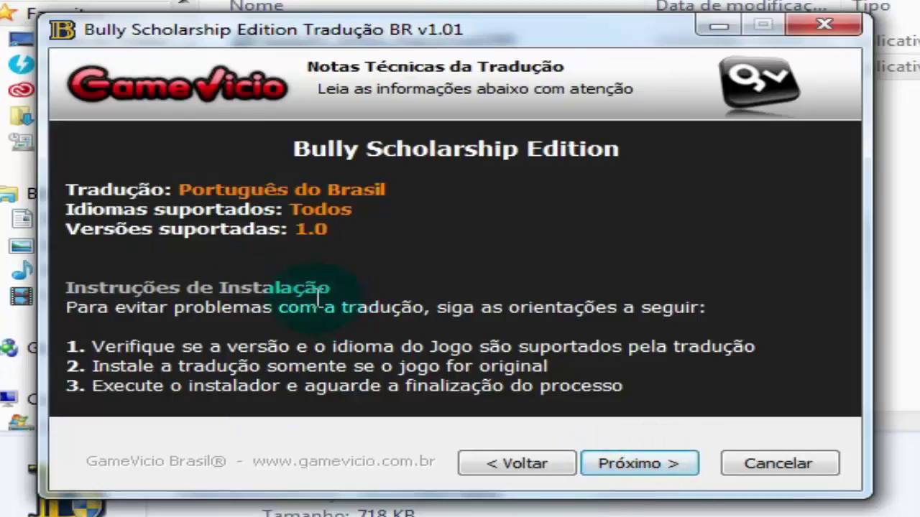
{"action": "left_click", "coordinate": [644, 466]}
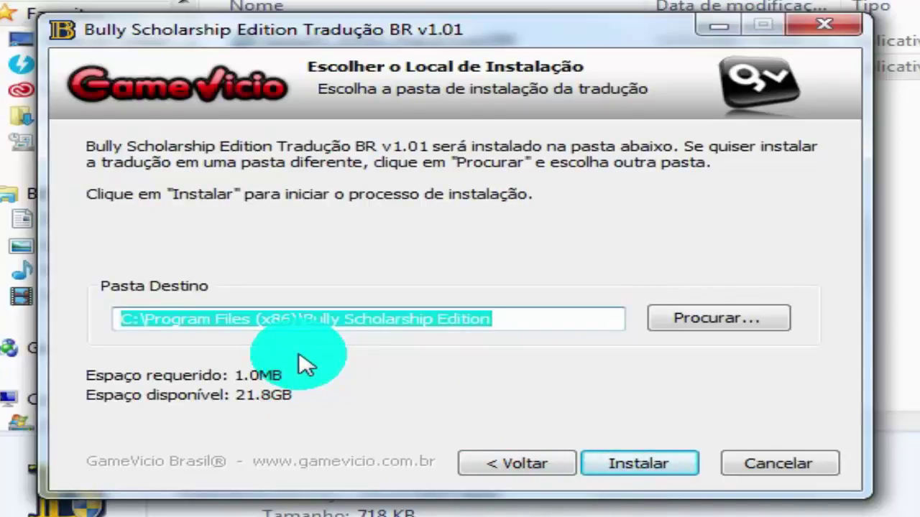
Set the translation's destination to the Bully Scholarship Edition folder under Arquivos de Programas (x86) on drive C.
{"action": "left_click", "coordinate": [729, 320]}
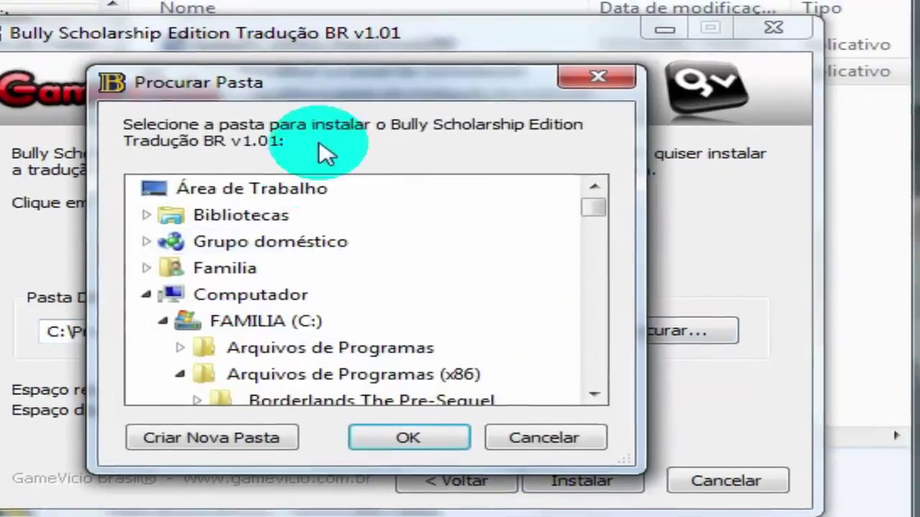
{"action": "left_click_drag", "start_coordinate": [590, 208], "coordinate": [592, 217]}
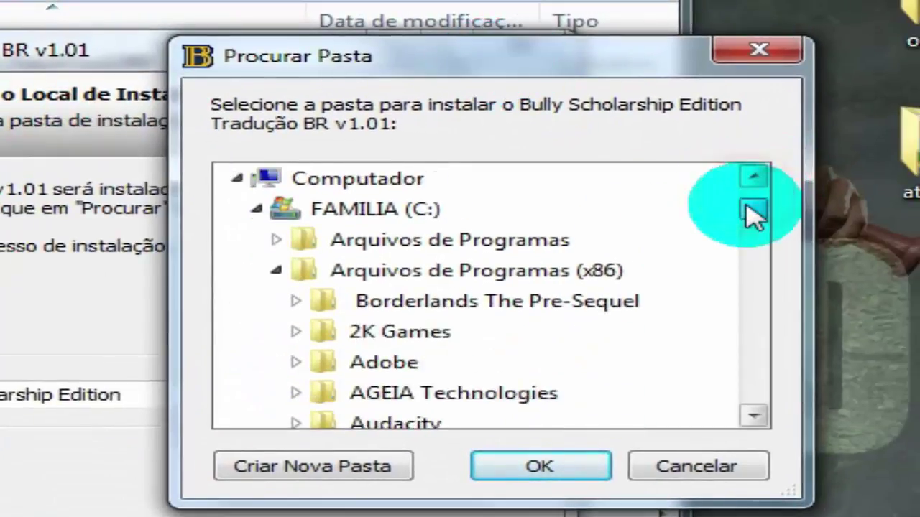
{"action": "scroll", "coordinate": [753, 216], "scroll_direction": "down", "scroll_amount": 2}
{"action": "left_click", "coordinate": [291, 334]}
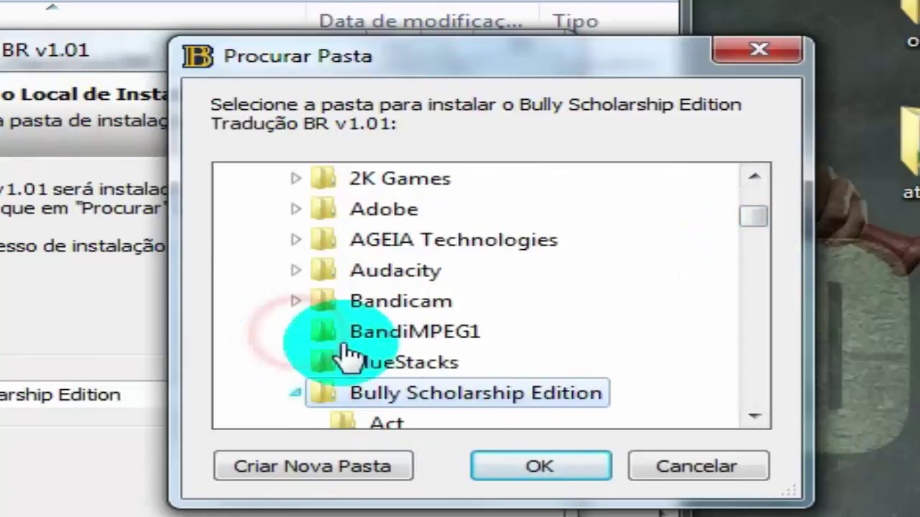
{"action": "left_click", "coordinate": [754, 415]}
{"action": "left_click", "coordinate": [754, 415]}
{"action": "left_click", "coordinate": [754, 415]}
{"action": "left_click", "coordinate": [754, 415]}
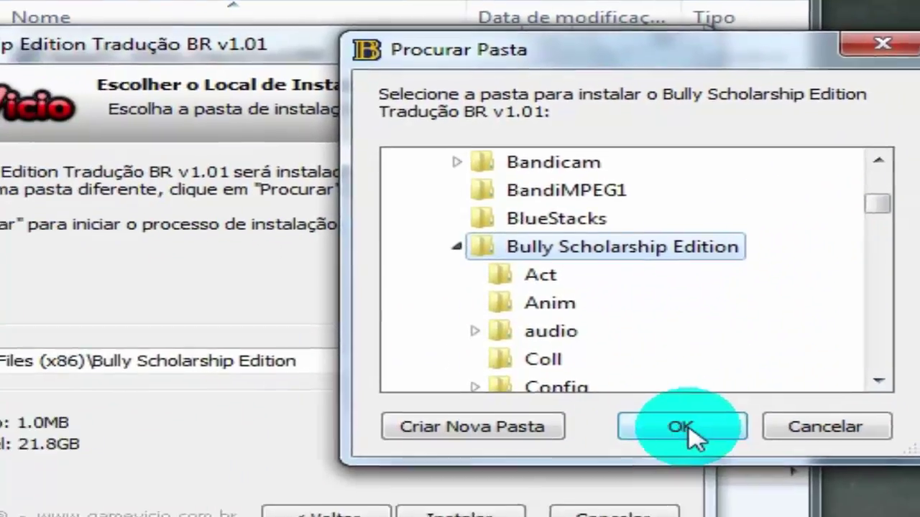
{"action": "left_click", "coordinate": [540, 466]}
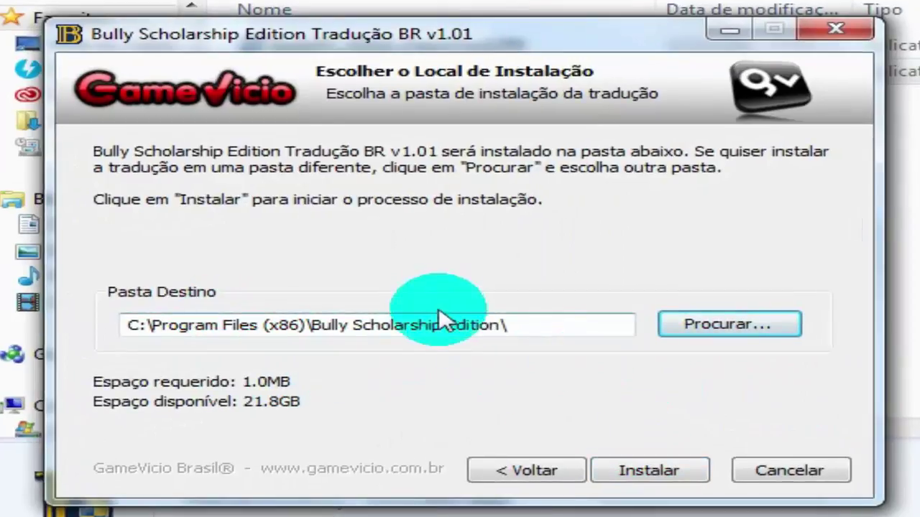
{"action": "double_click", "coordinate": [535, 328]}
{"action": "left_click", "coordinate": [579, 327]}
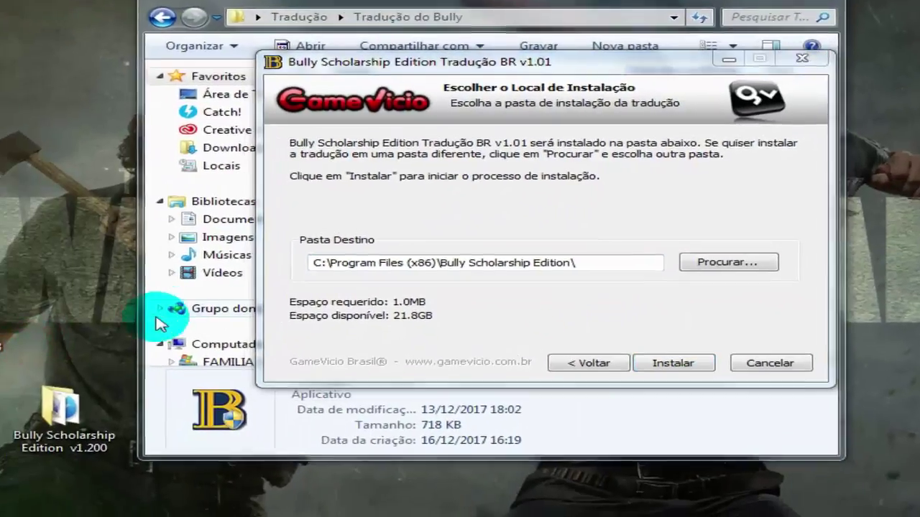
Open the file location of the Bully desktop shortcut and maximize that folder window to check where the game is installed.
{"action": "left_click", "coordinate": [41, 359]}
{"action": "left_click", "coordinate": [416, 327]}
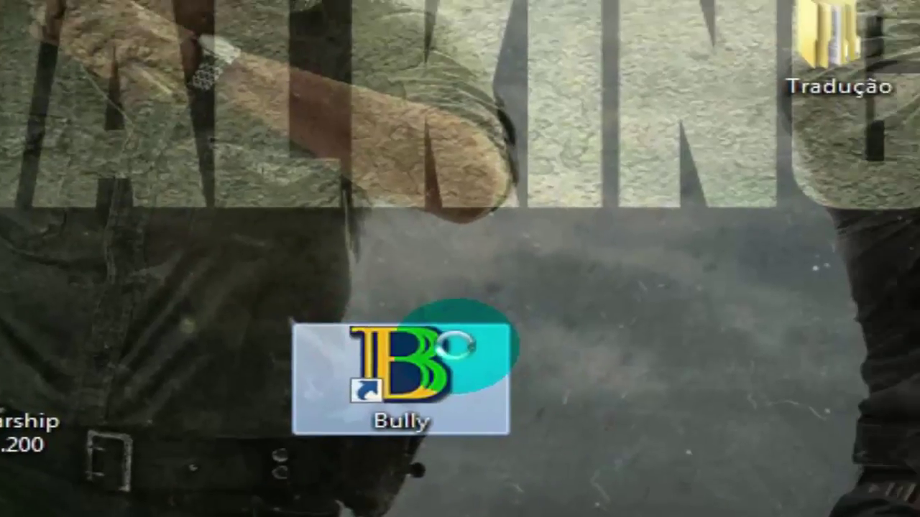
{"action": "right_click", "coordinate": [507, 323]}
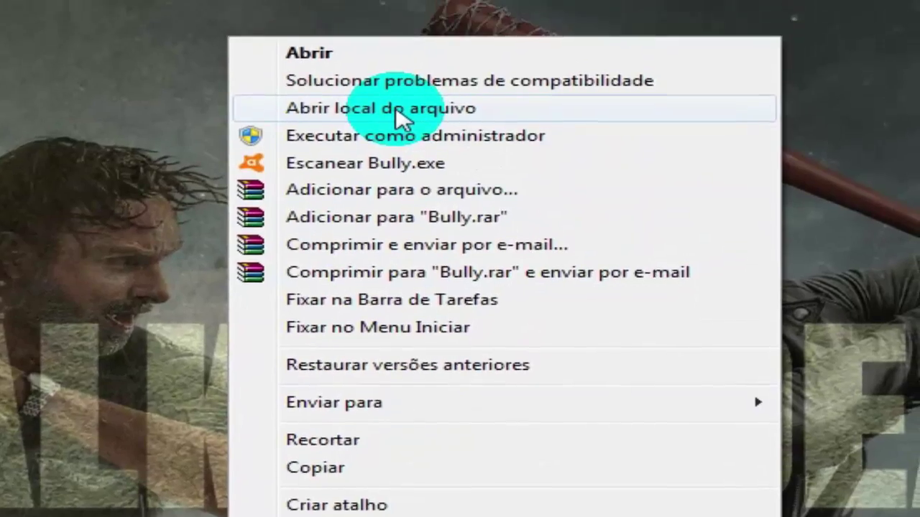
{"action": "left_click", "coordinate": [397, 111]}
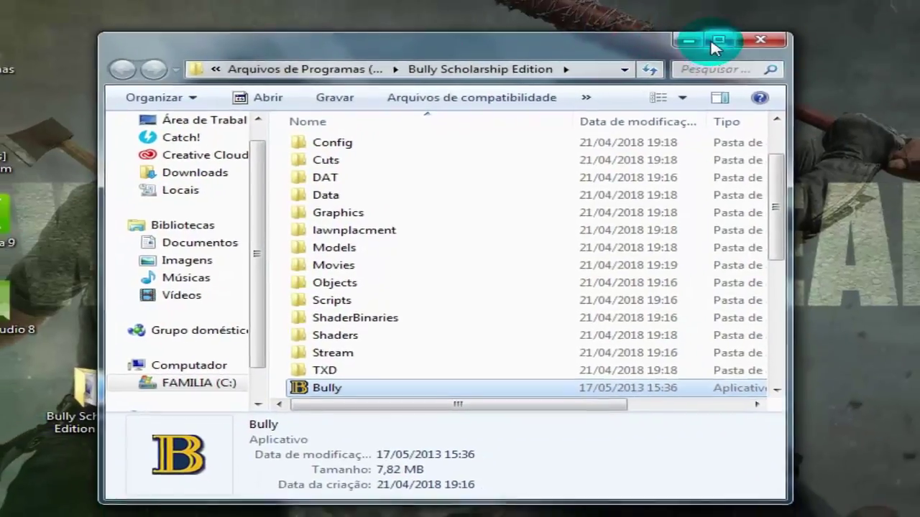
{"action": "left_click", "coordinate": [802, 15]}
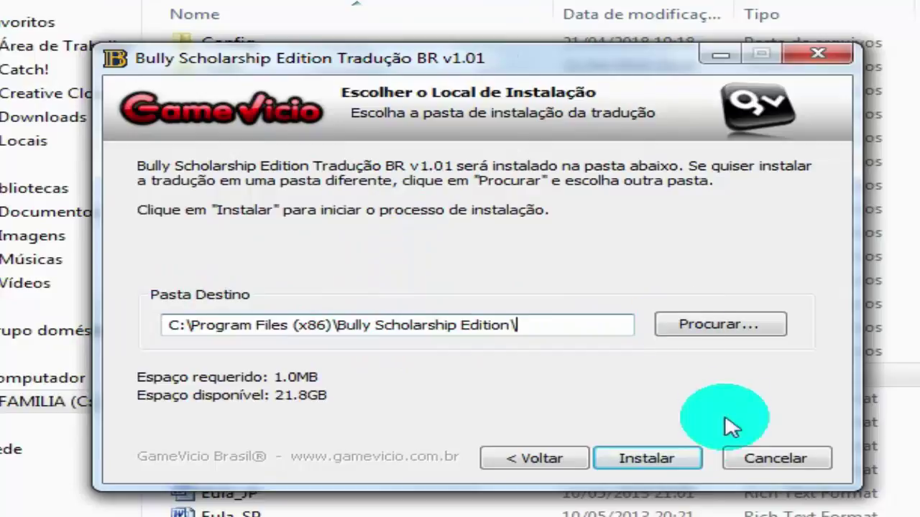
Install the translation in the chosen folder and finish the wizard without launching the game or viewing the technical notes.
{"action": "left_click", "coordinate": [649, 458]}
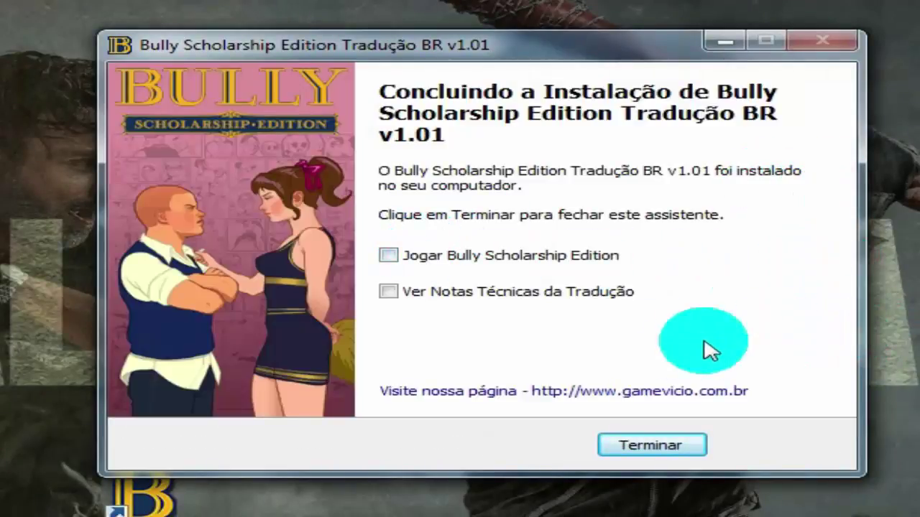
{"action": "left_click", "coordinate": [397, 261]}
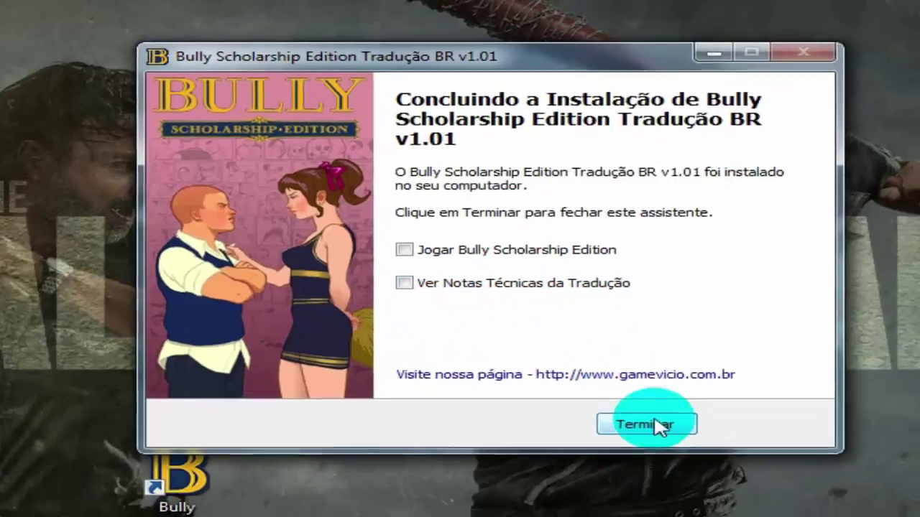
{"action": "left_click", "coordinate": [661, 445]}
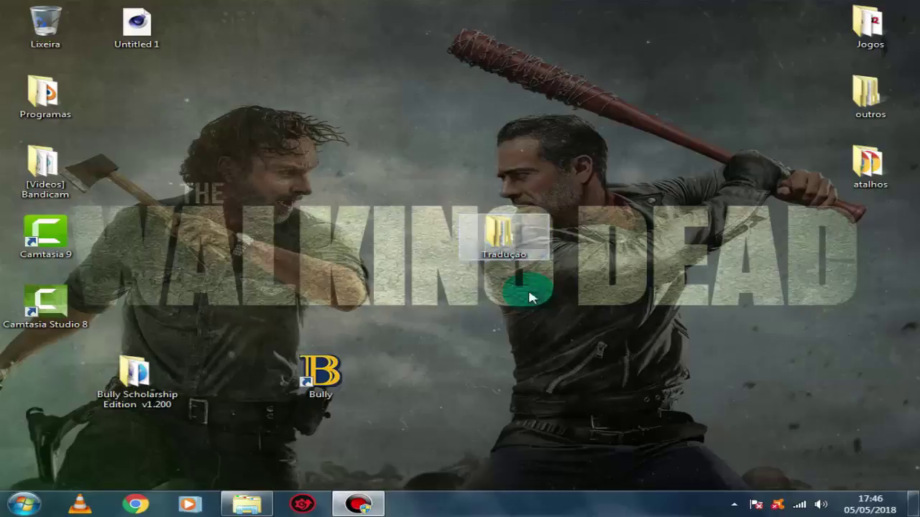
Arrange the Bully Scholarship Edition v1.200 folder, Bully shortcut and Tradução folder in one spaced row across the middle of the desktop.
{"action": "left_click", "coordinate": [594, 355]}
{"action": "left_click_drag", "start_coordinate": [468, 216], "coordinate": [668, 237]}
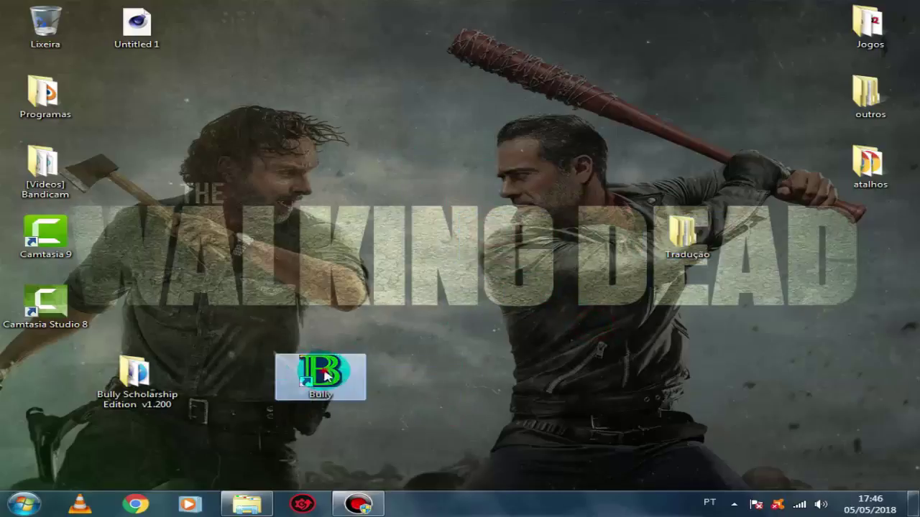
{"action": "left_click_drag", "start_coordinate": [318, 376], "coordinate": [550, 282]}
{"action": "left_click_drag", "start_coordinate": [595, 237], "coordinate": [503, 237]}
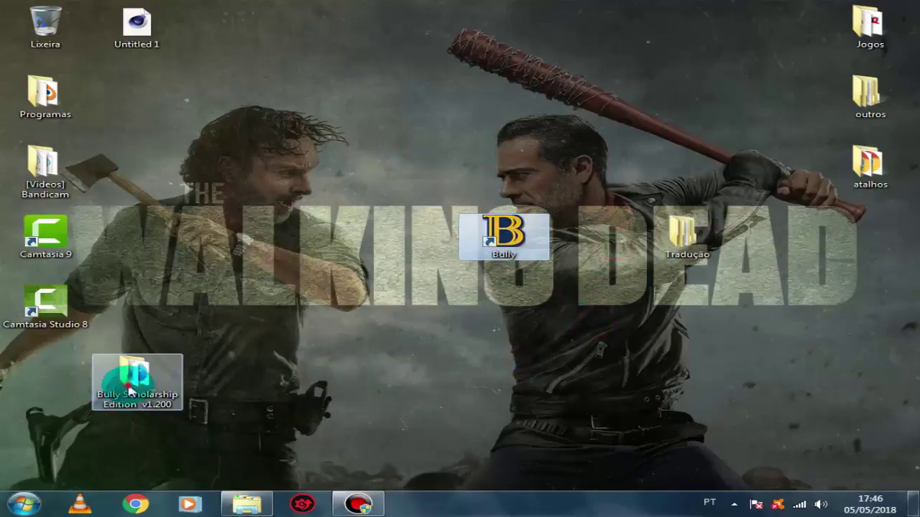
{"action": "left_click_drag", "start_coordinate": [134, 377], "coordinate": [357, 243]}
{"action": "left_click", "coordinate": [474, 303]}
{"action": "left_click_drag", "start_coordinate": [793, 324], "coordinate": [241, 190]}
{"action": "left_click", "coordinate": [453, 297]}
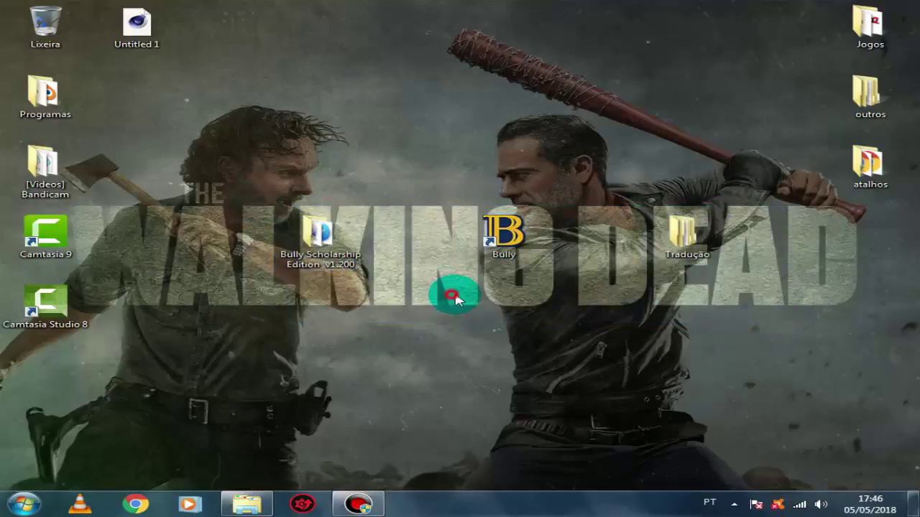
{"action": "left_click_drag", "start_coordinate": [782, 328], "coordinate": [257, 216]}
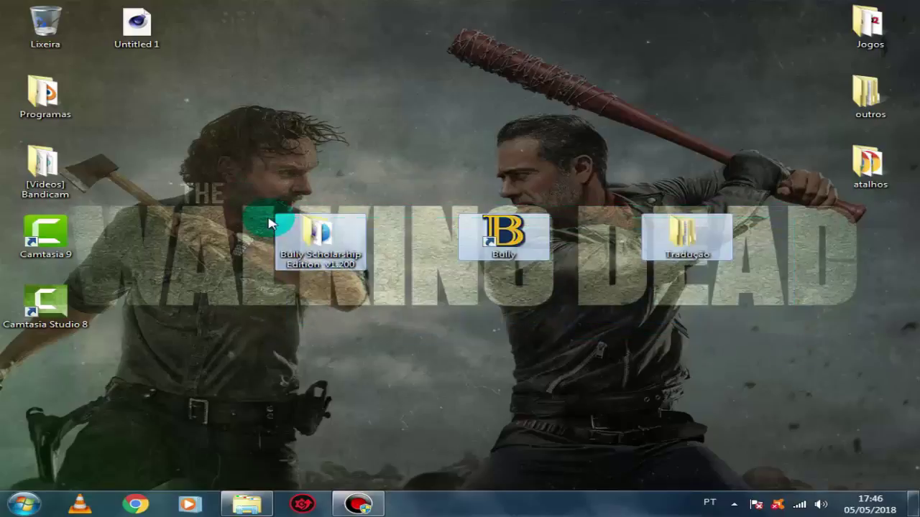
{"action": "left_click", "coordinate": [511, 379]}
{"action": "left_click_drag", "start_coordinate": [764, 394], "coordinate": [291, 212]}
{"action": "left_click", "coordinate": [508, 320]}
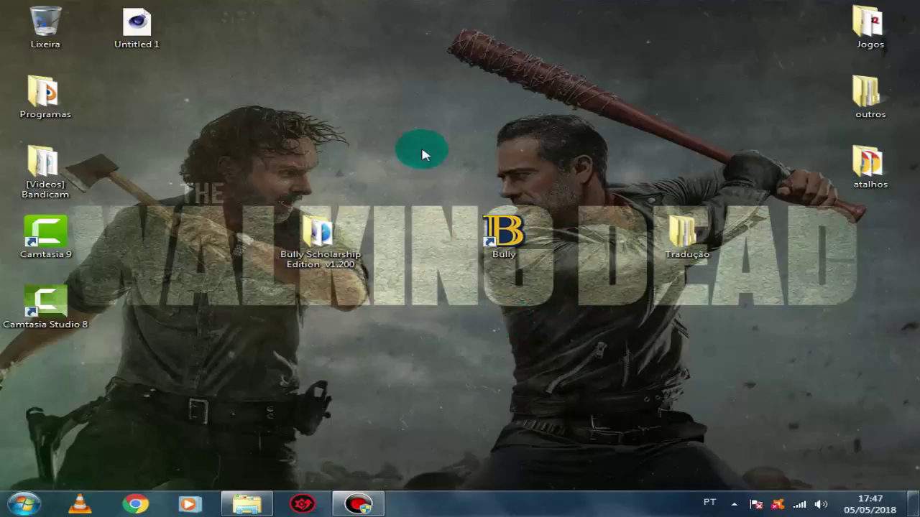
{"action": "left_click_drag", "start_coordinate": [237, 157], "coordinate": [828, 335]}
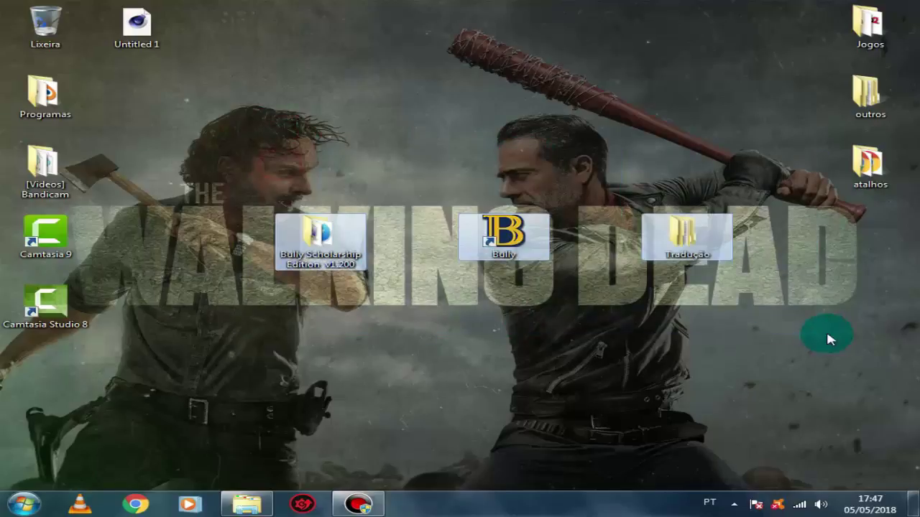
{"action": "left_click", "coordinate": [790, 381]}
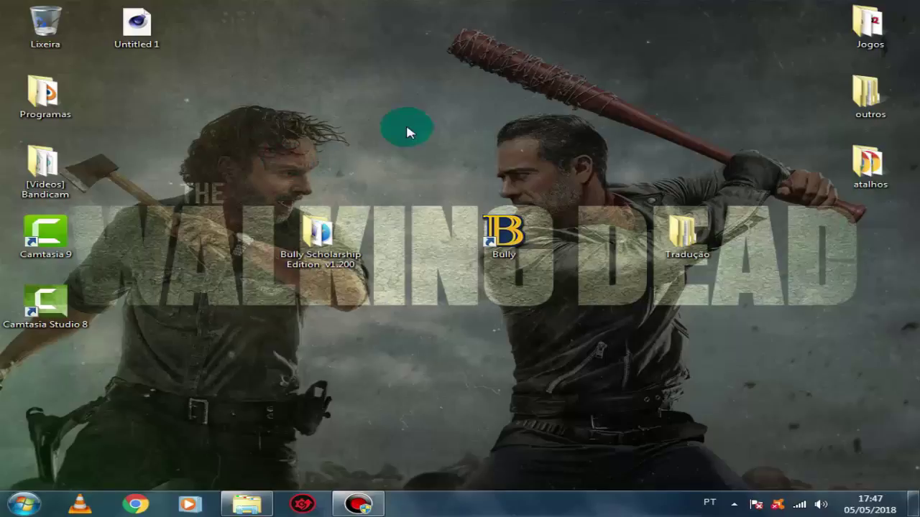
{"action": "left_click_drag", "start_coordinate": [208, 156], "coordinate": [752, 337]}
{"action": "left_click_drag", "start_coordinate": [205, 129], "coordinate": [747, 327]}
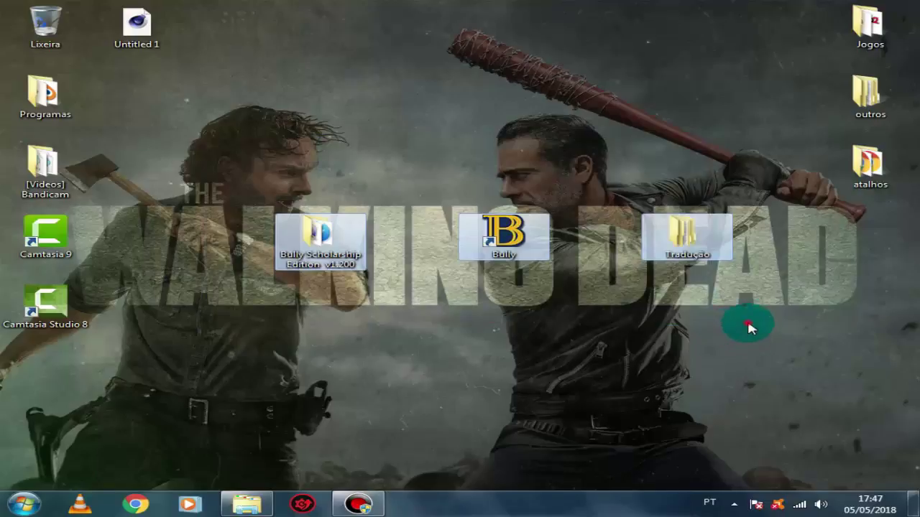
{"action": "left_click", "coordinate": [748, 327]}
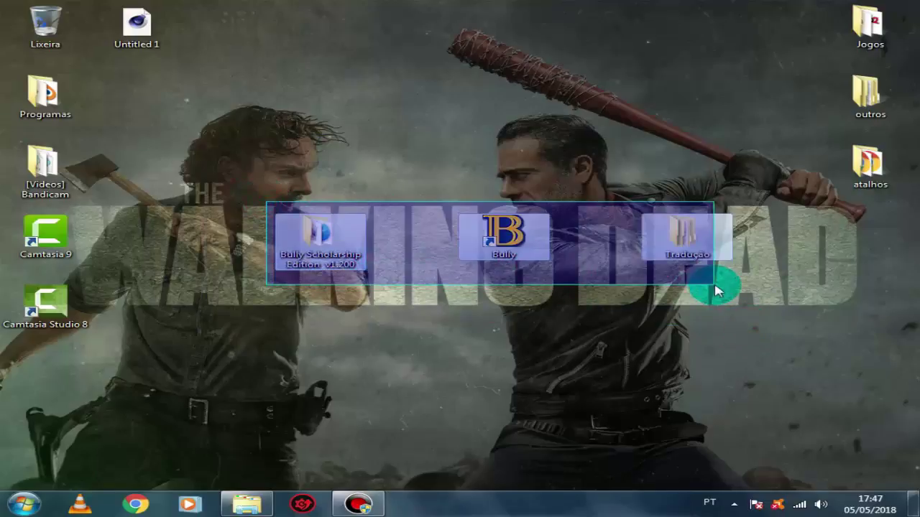